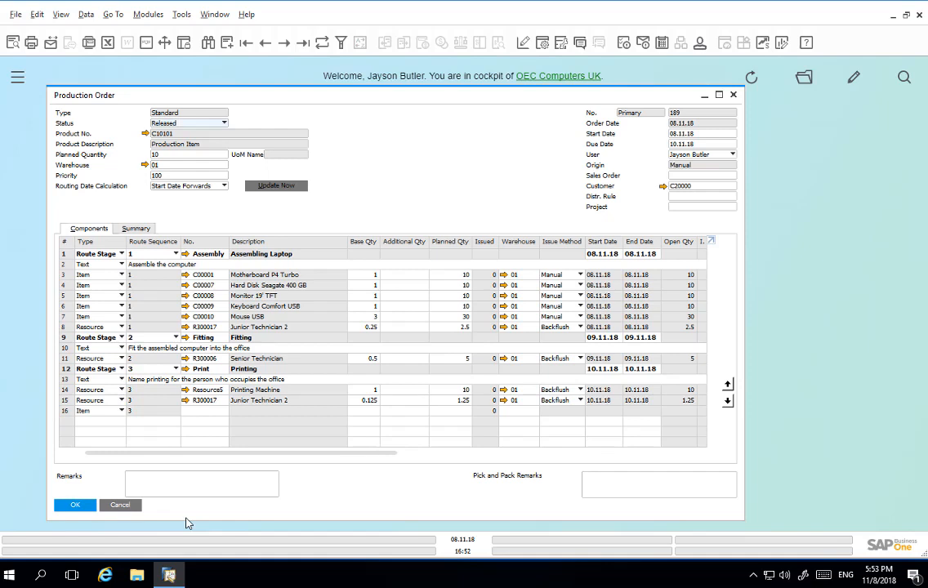
Issue all open components of the production order, with the Motherboard P4 Turbo quantity set to 11, and close the issue form.
right_click(469, 220)
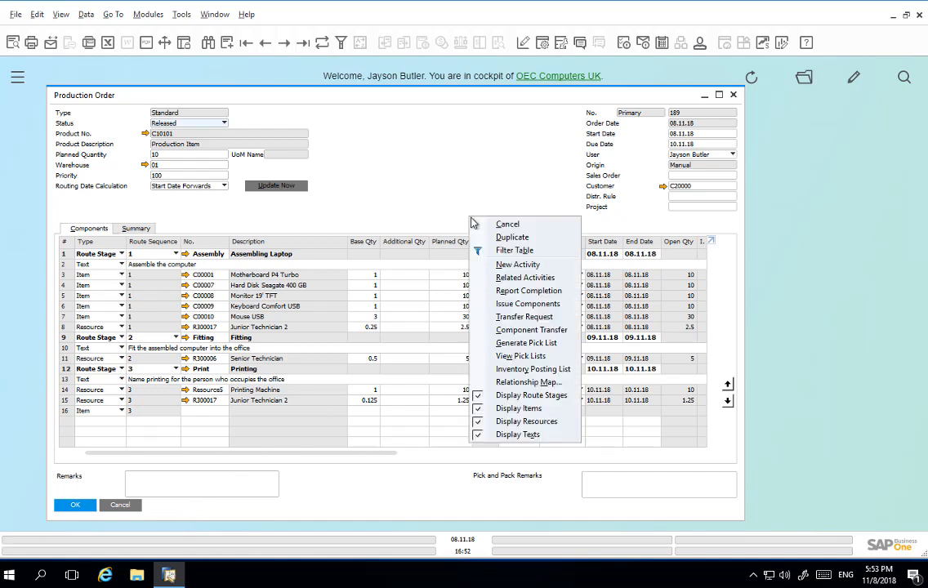
click(493, 306)
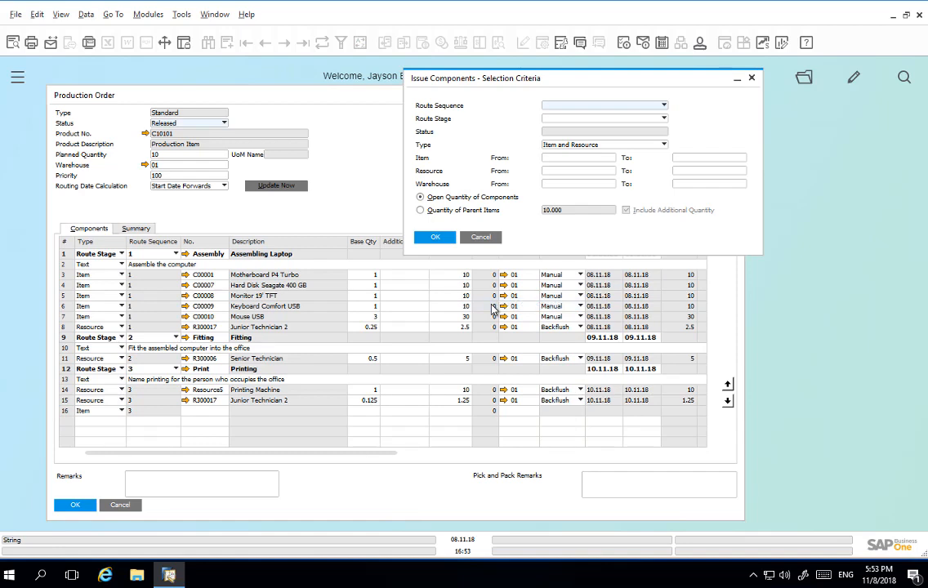
click(435, 237)
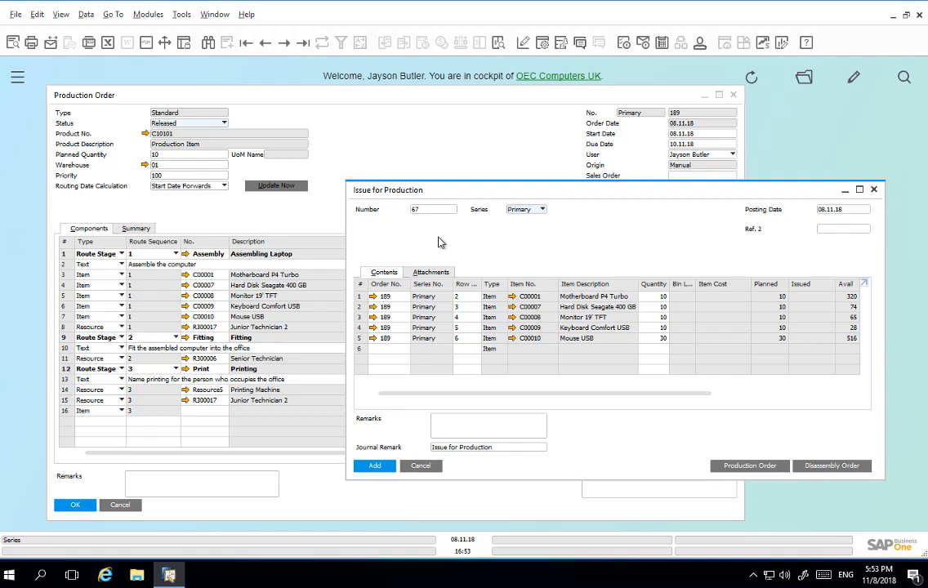
click(657, 295)
text(1)
click(375, 466)
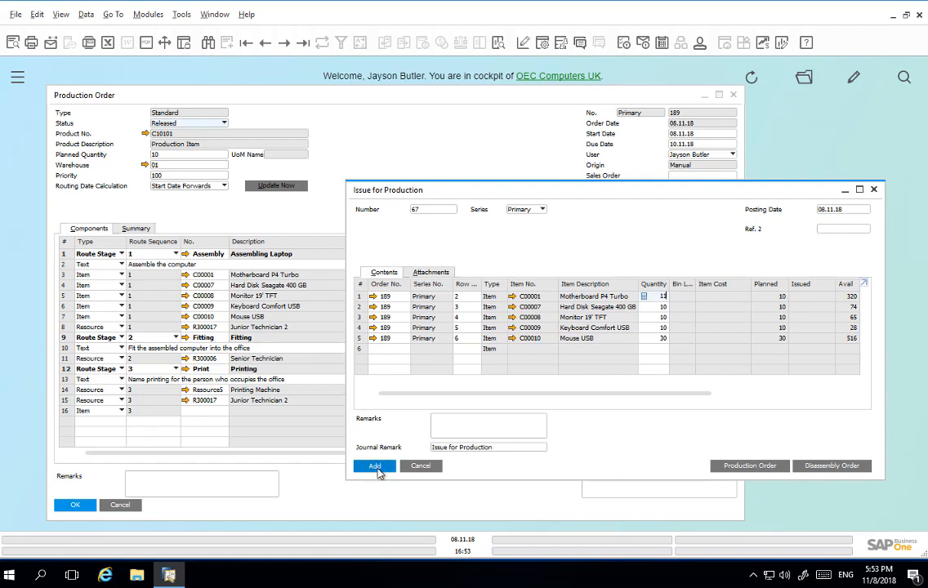
click(332, 303)
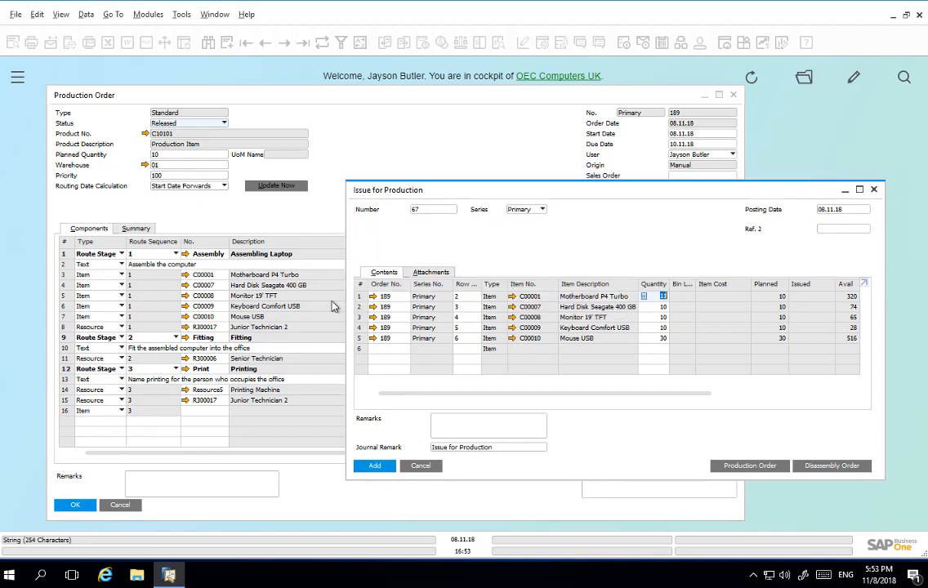
click(420, 471)
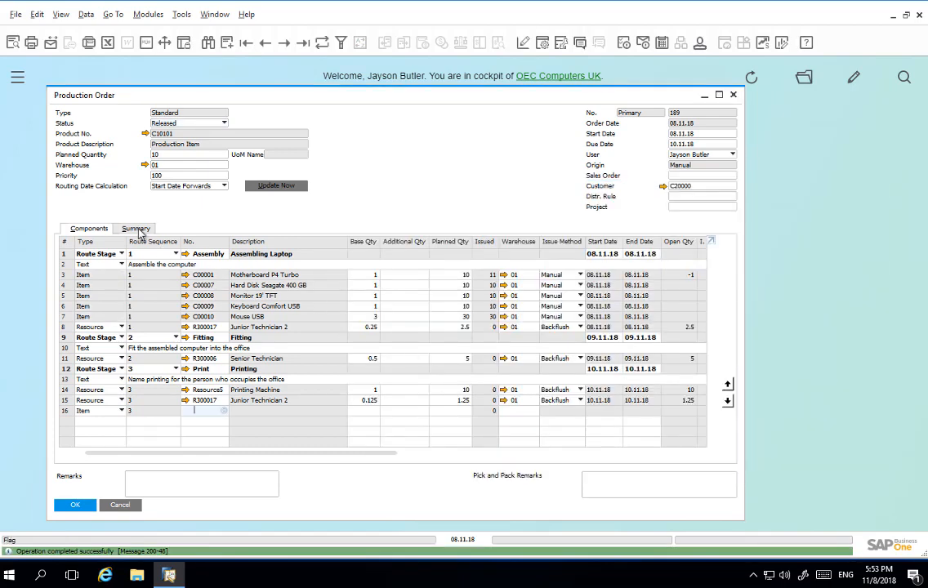
Review the production order's cost summary and its total variance details.
click(137, 228)
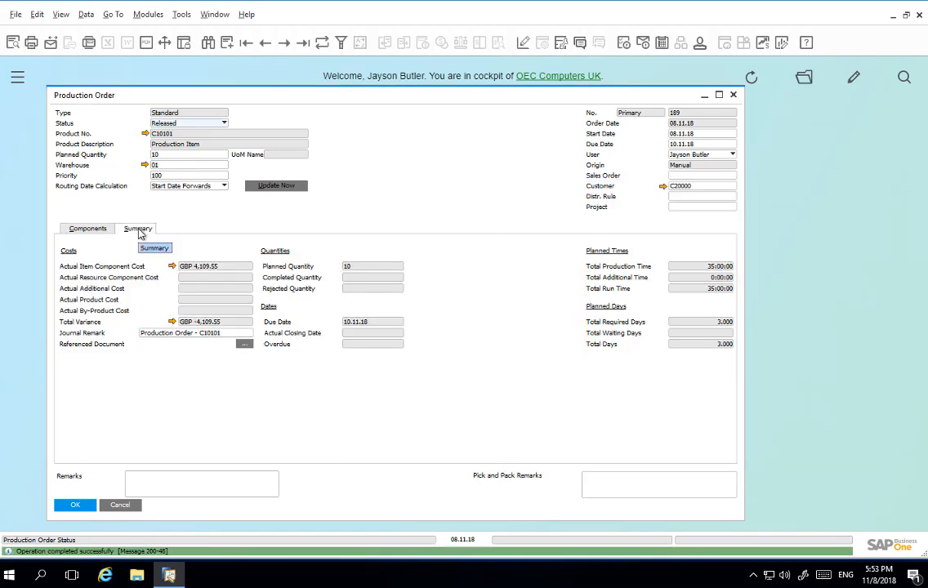
click(172, 322)
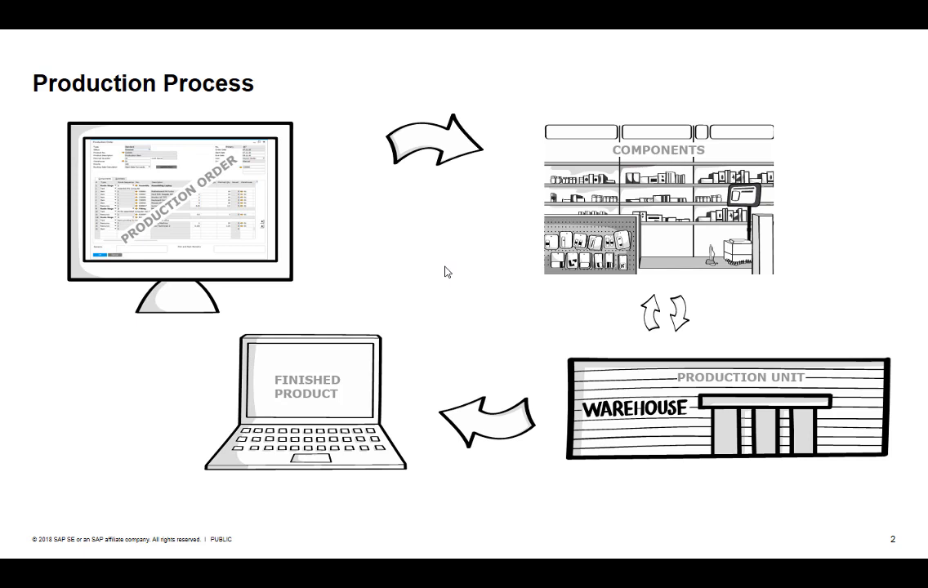
click(448, 272)
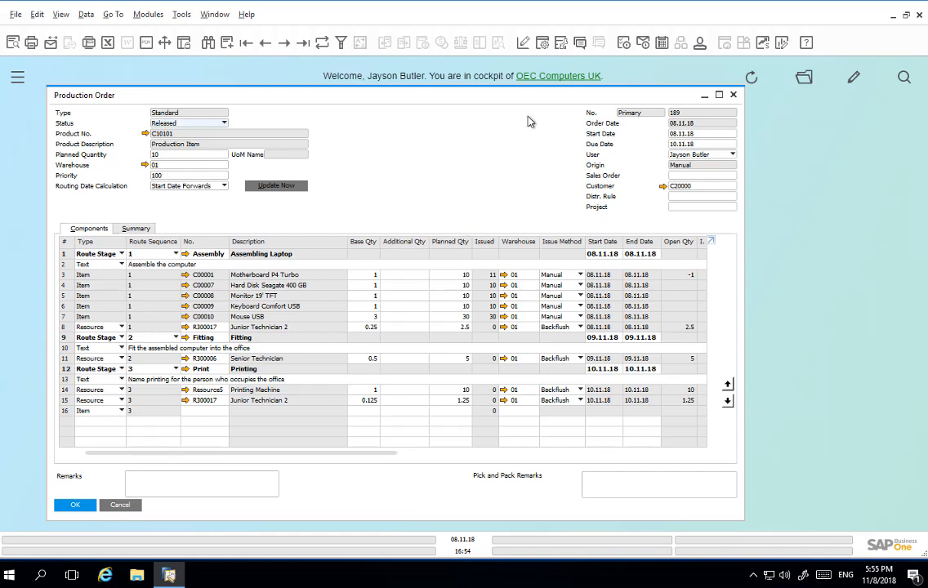
Make the Row No. column visible in the production order's components table.
click(543, 45)
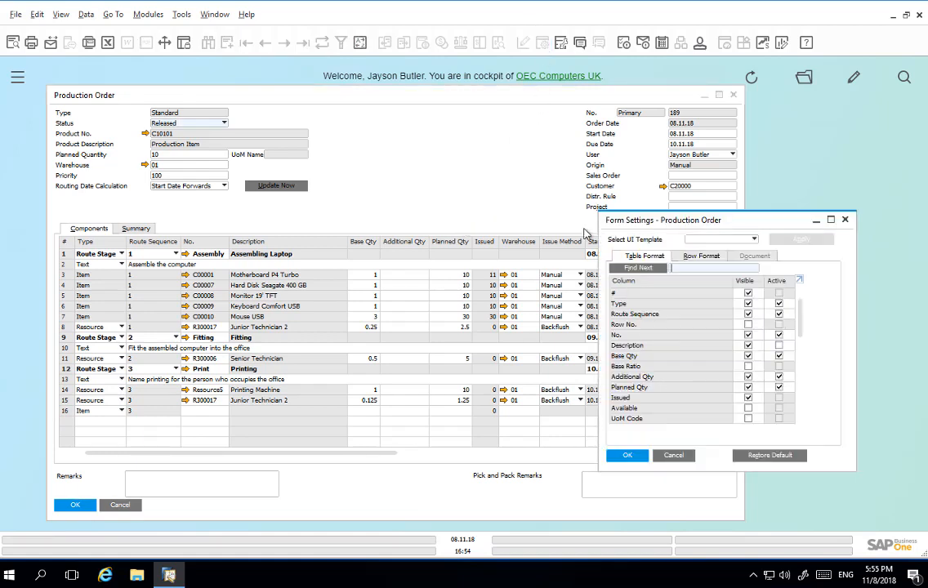
click(747, 324)
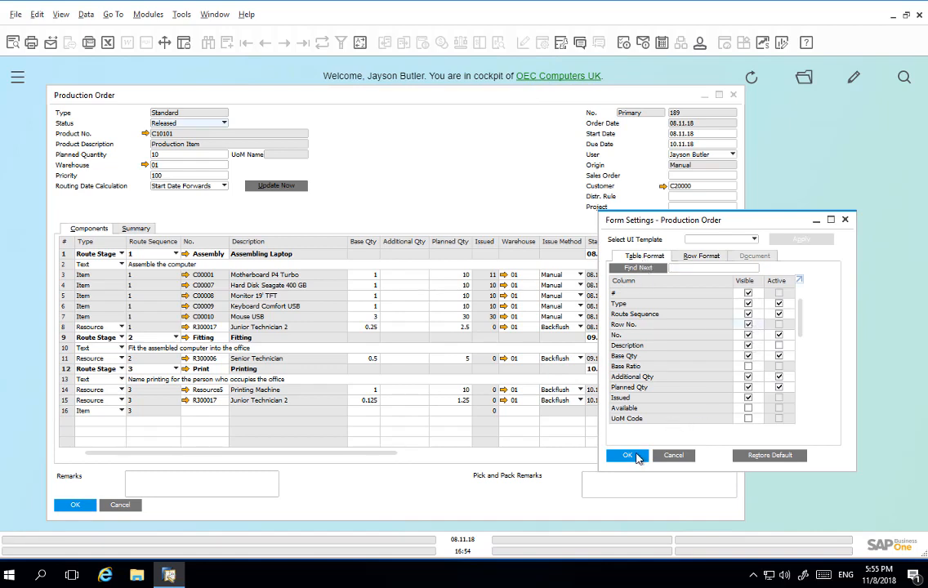
click(628, 456)
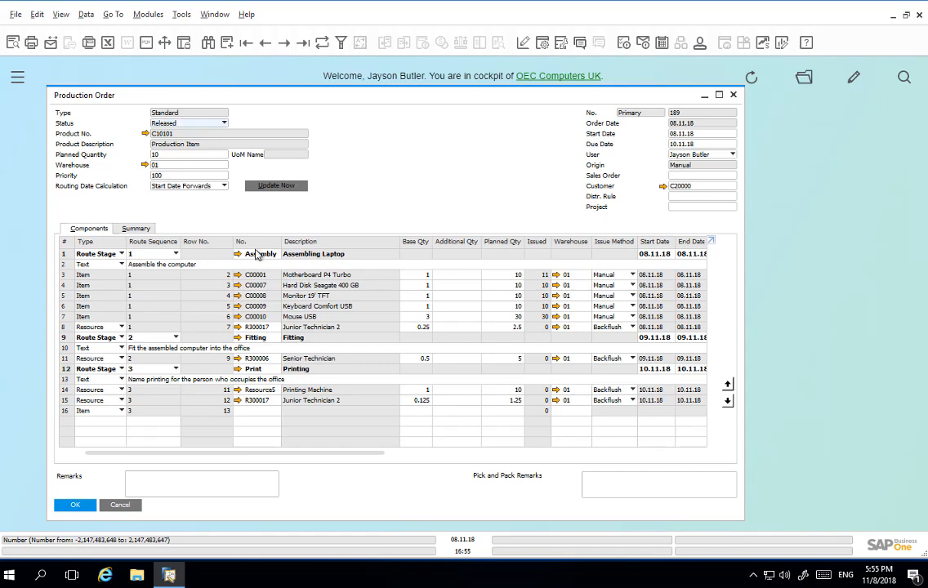
Start another component issue from the production order and enter this production order's number in the first row.
right_click(451, 233)
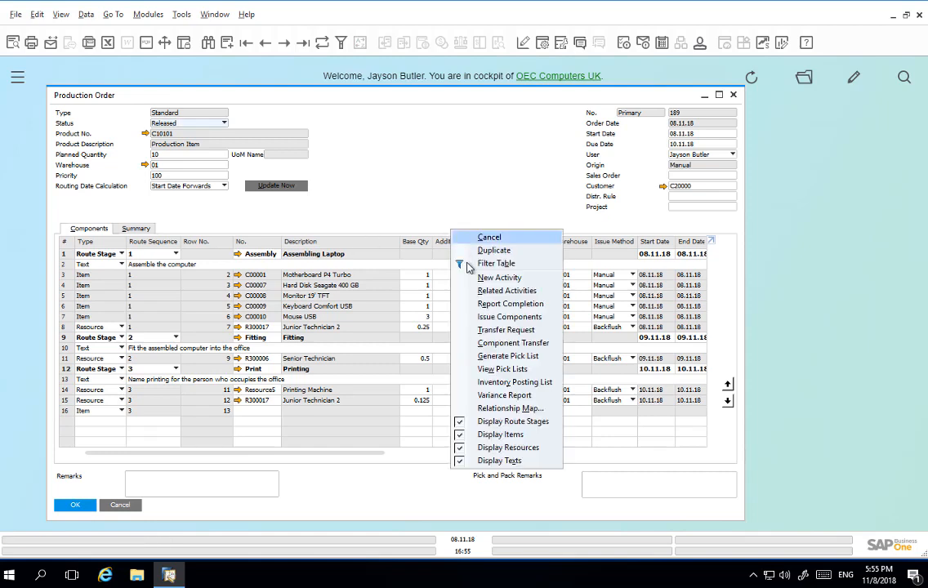
click(480, 316)
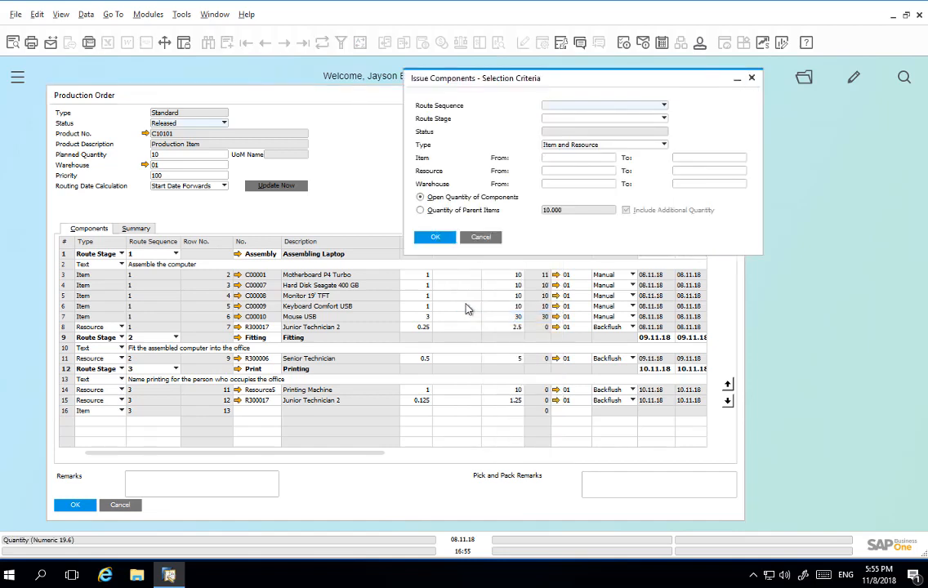
click(435, 238)
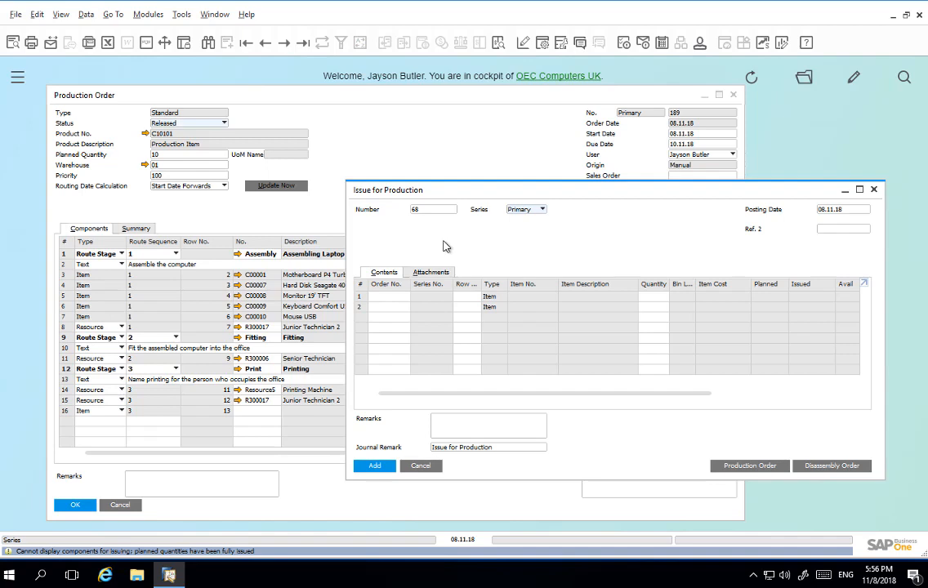
click(392, 296)
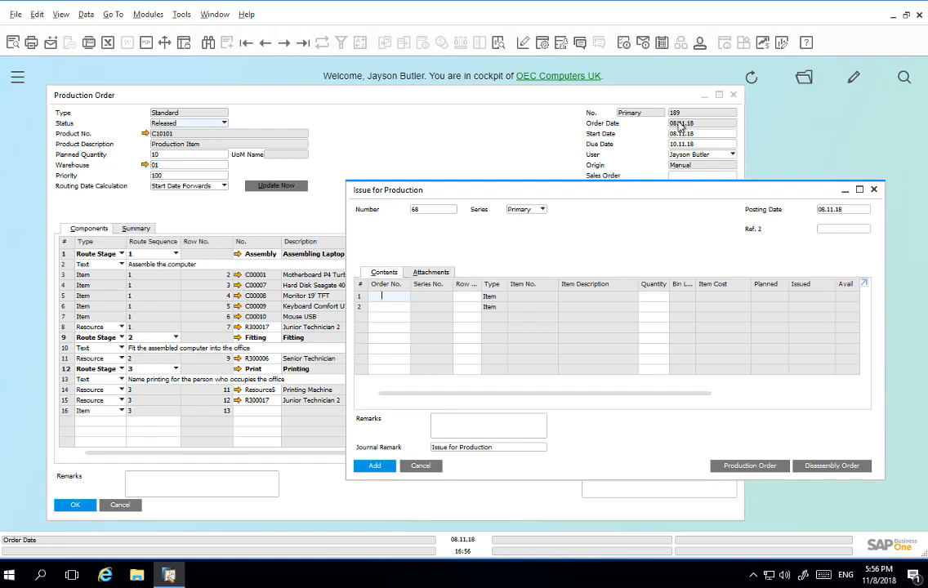
text(189)
key(Tab)
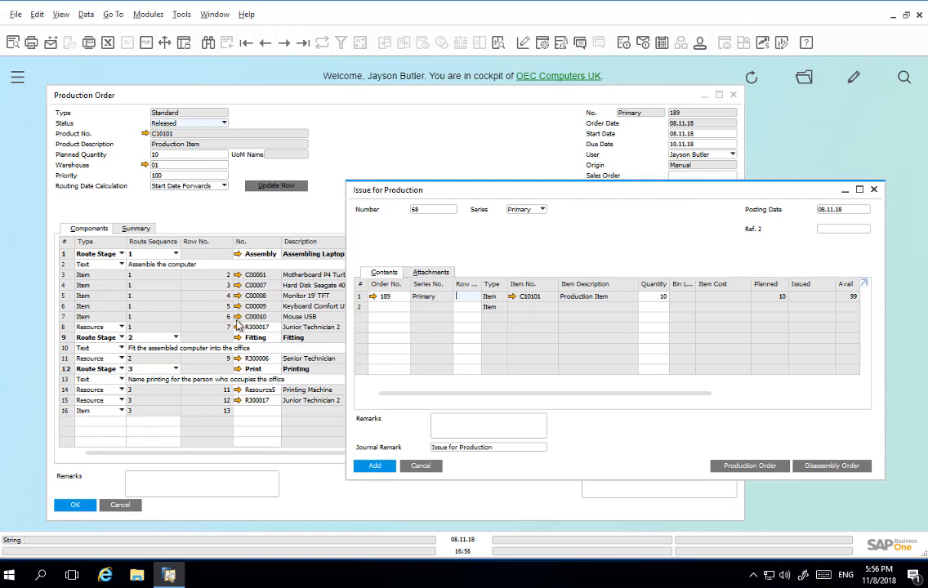
Issue 3 additional units of the Mouse USB from order row 6, add the document and close the form.
text(6)
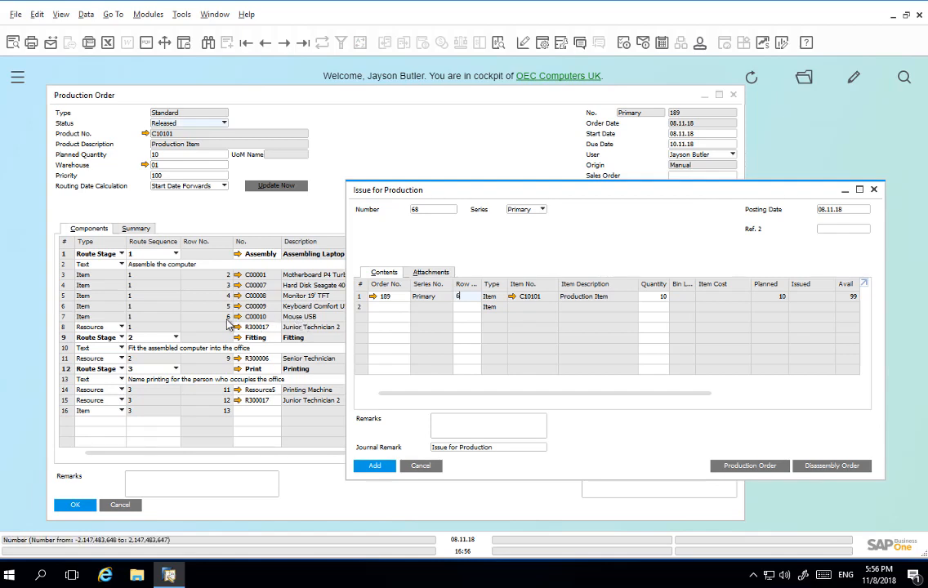
key(Tab)
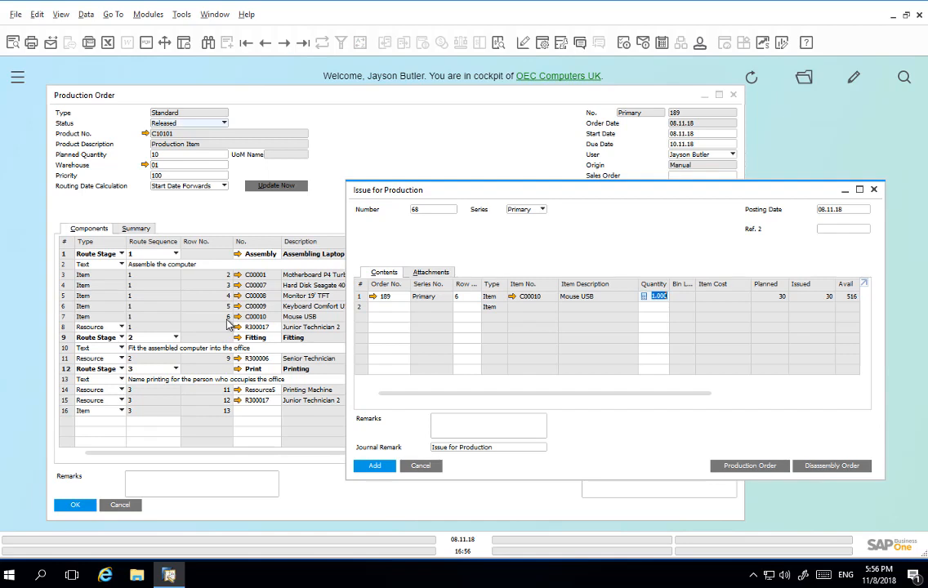
text(1)
click(374, 466)
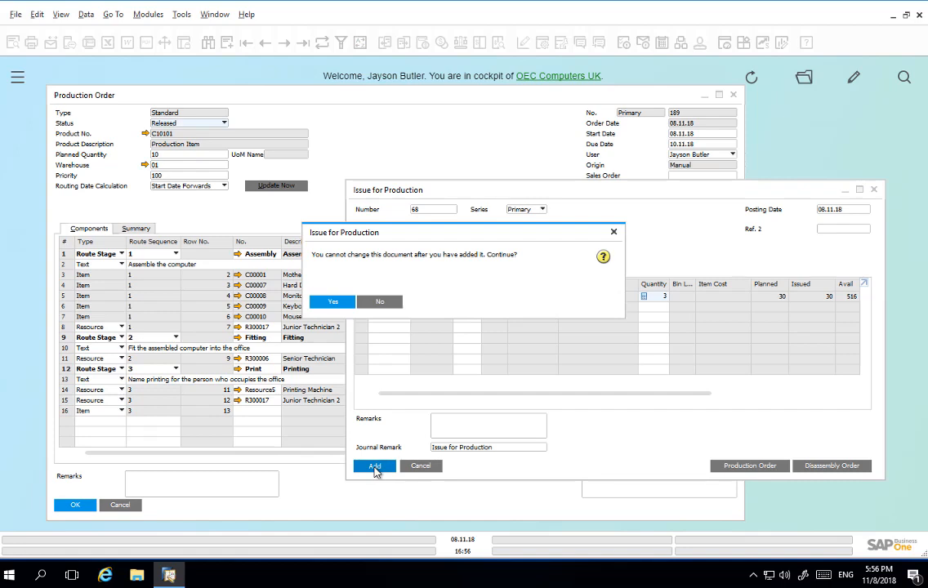
click(332, 302)
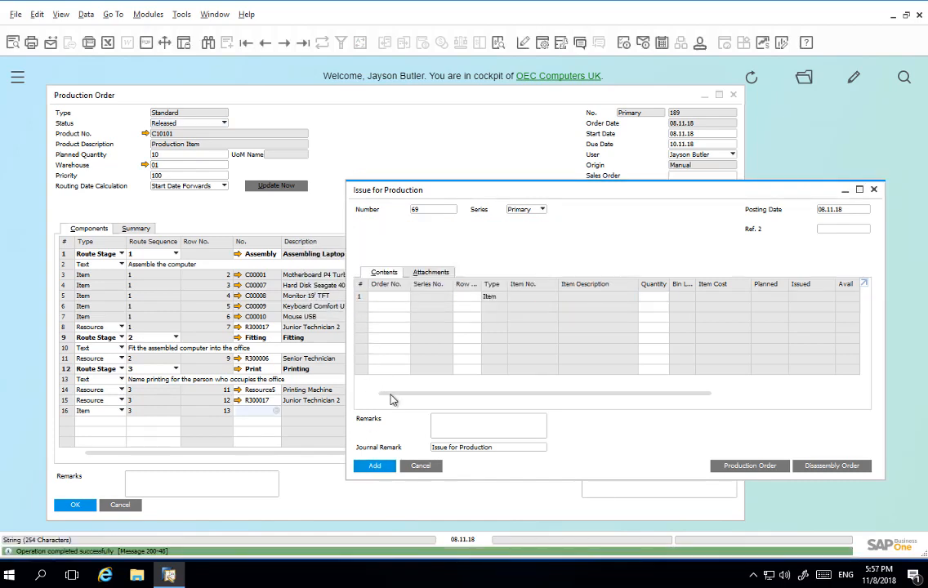
click(419, 468)
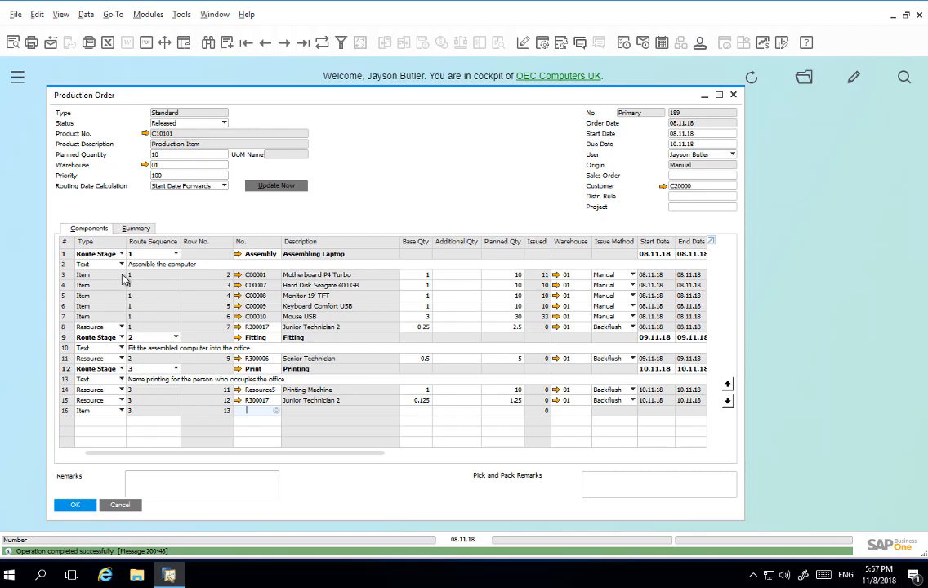
Examine the component quantities and variances in the report linked to Total Variance in the order's summary.
click(132, 228)
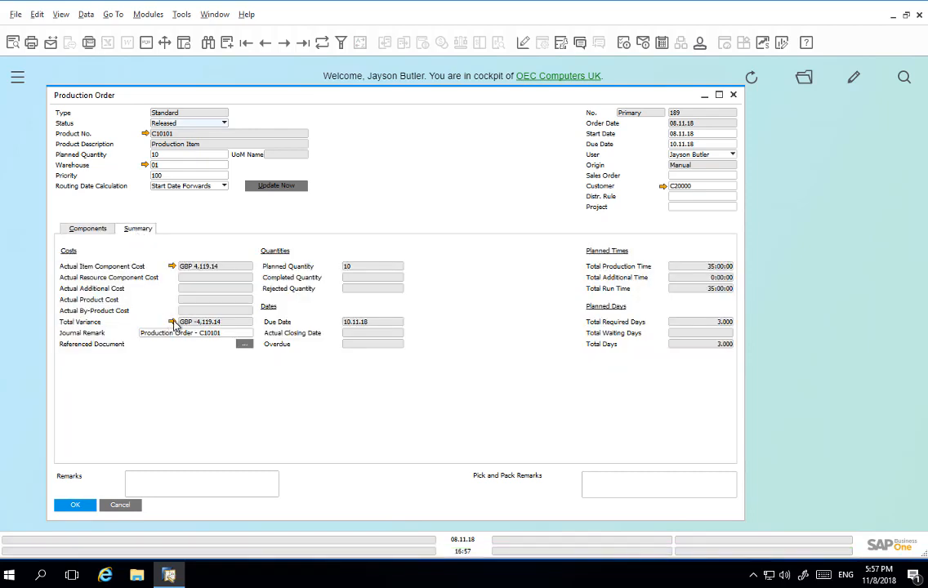
click(171, 322)
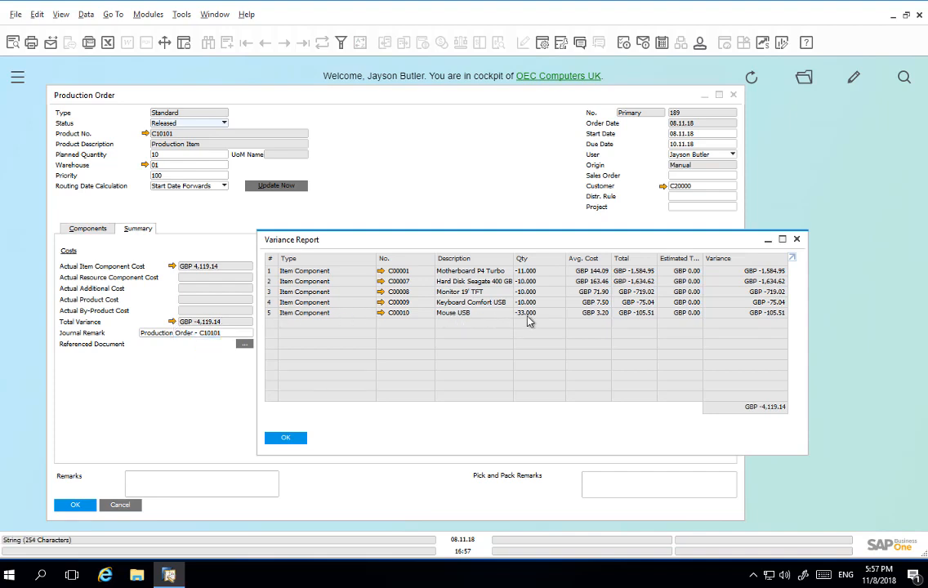
click(289, 439)
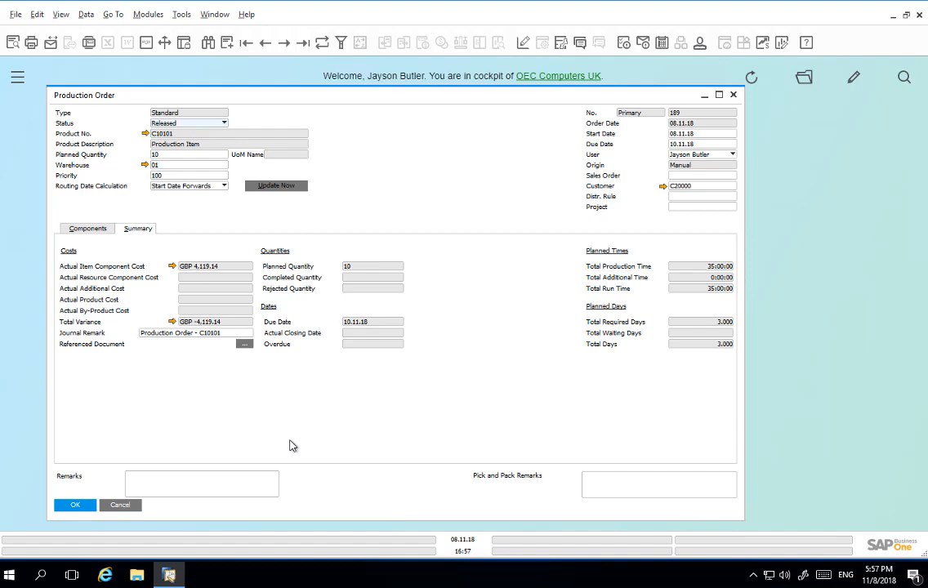
Report completion of 10 units of the production item, add the receipt from production and close its form.
right_click(474, 235)
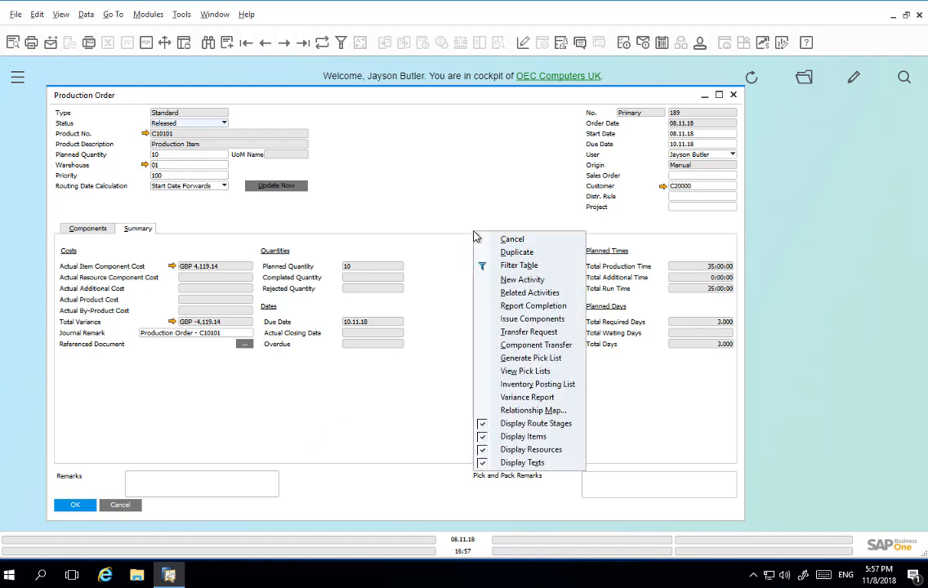
click(500, 306)
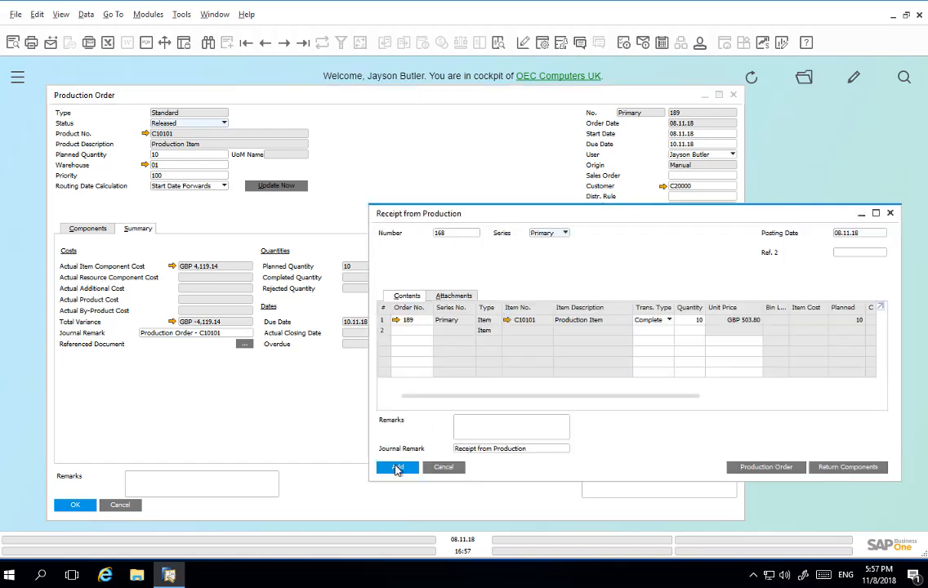
click(397, 468)
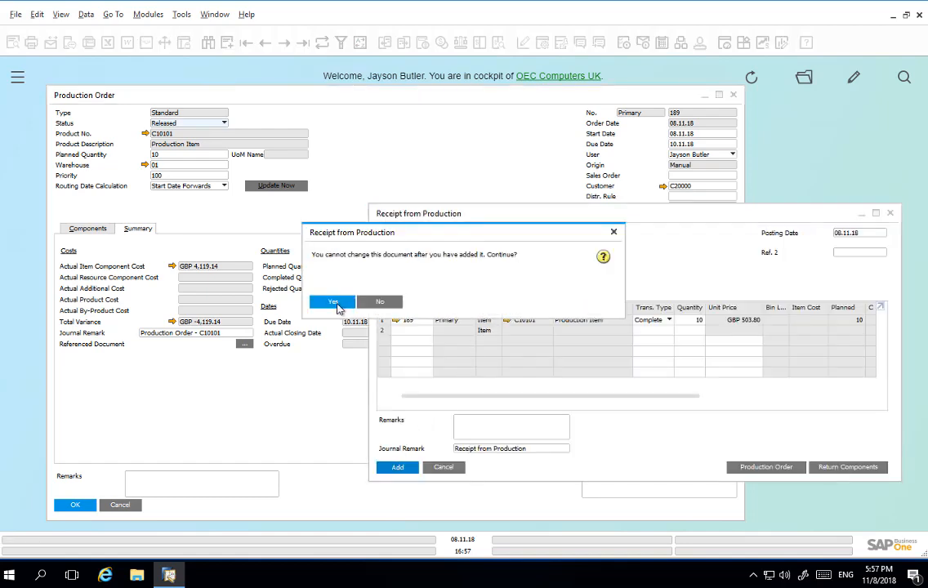
click(338, 302)
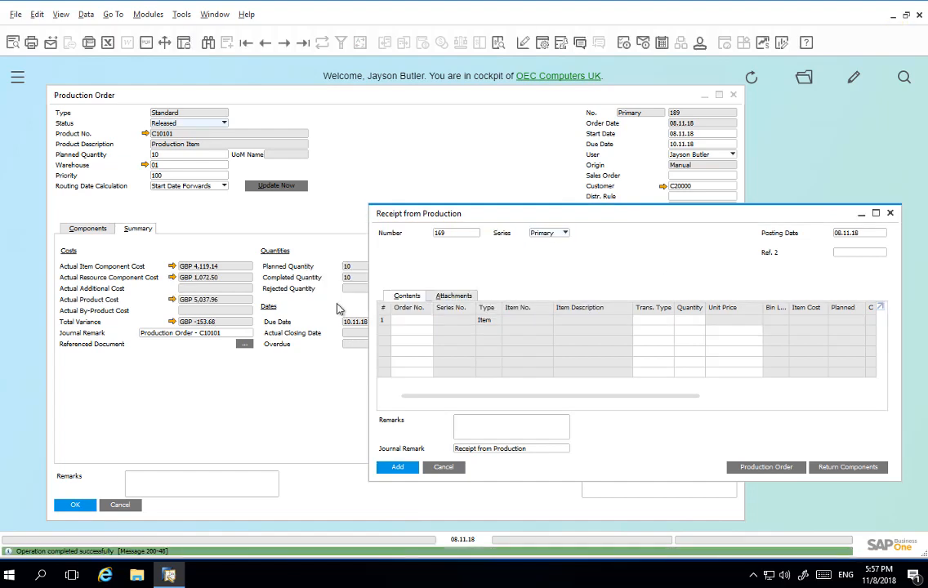
click(444, 467)
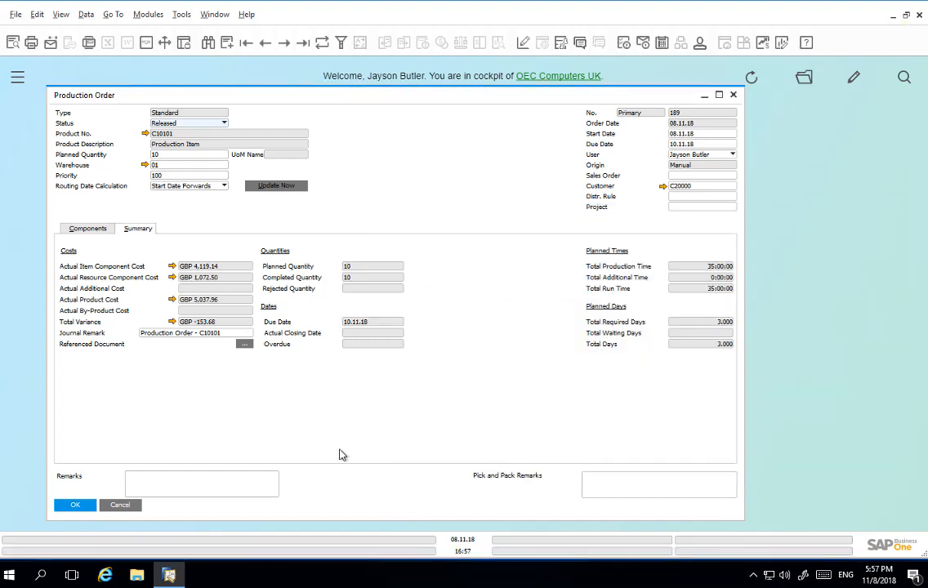
Open the Variance Report for the completed quantity from the order's total variance.
click(172, 322)
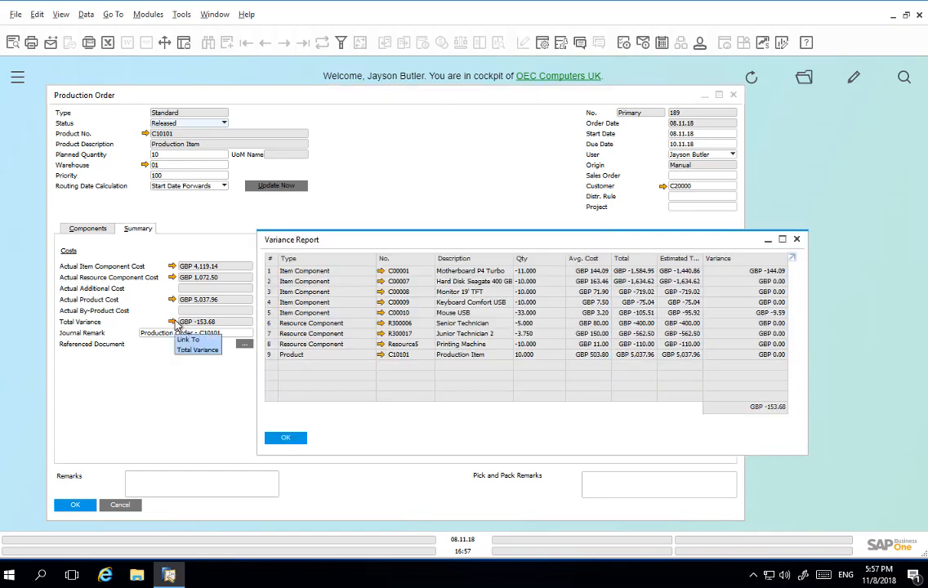